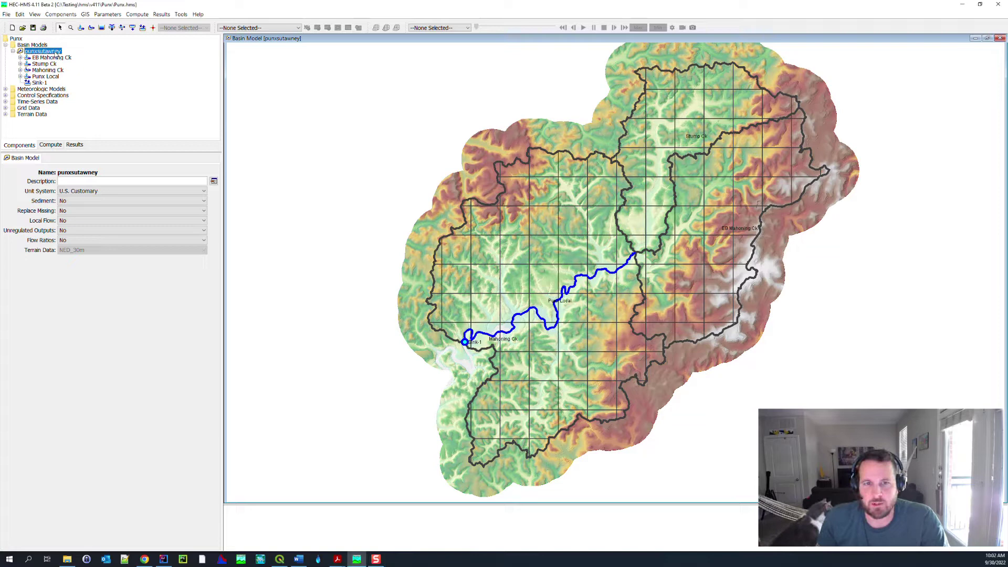
# Step: Select an item in the basin model tree and look through the GIS menu's operations
pyautogui.click(55, 52)
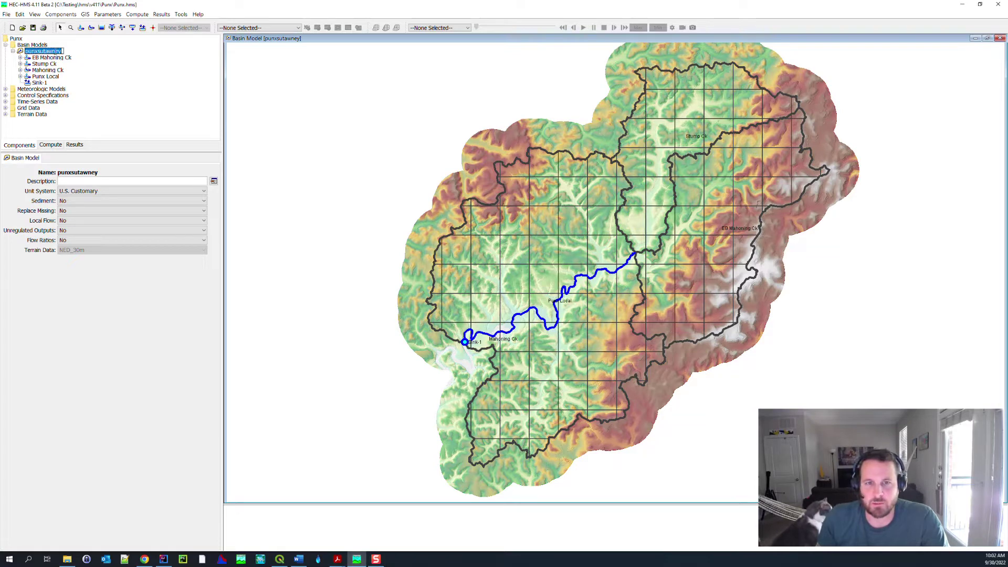
pyautogui.click(85, 15)
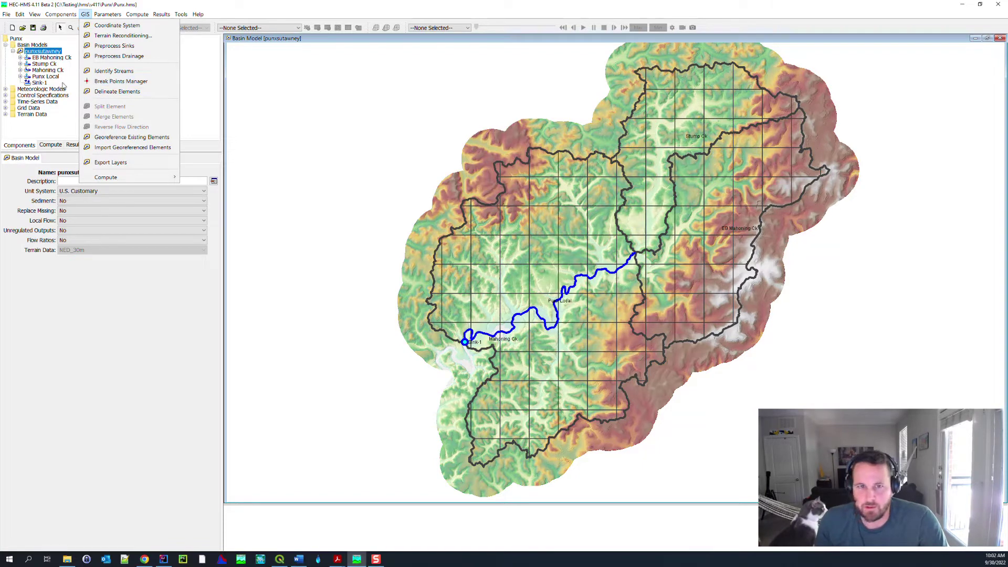
# Step: Show Punx Local's properties, zoom into the boundary loop, then return to punxsutawney's properties
pyautogui.click(48, 77)
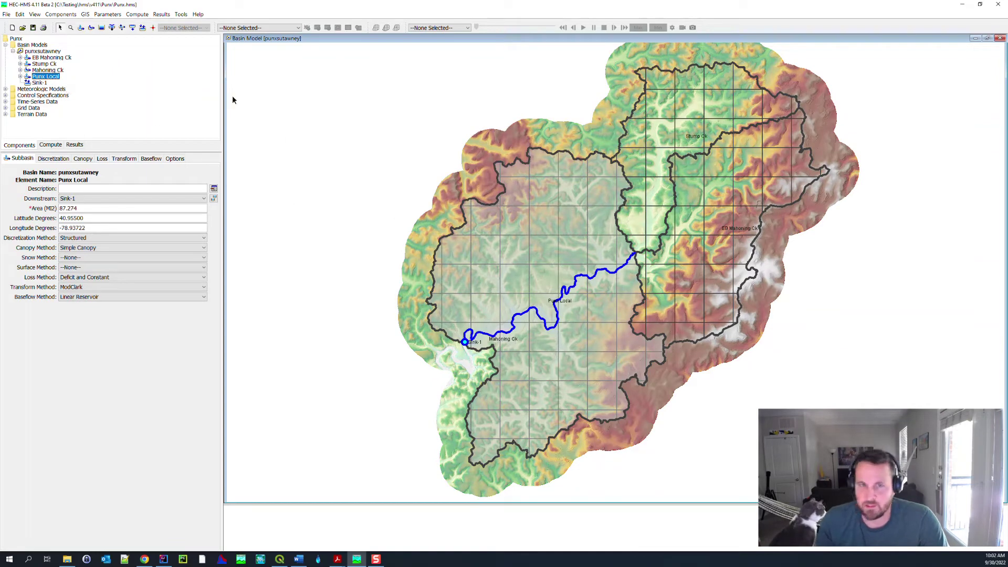
pyautogui.click(71, 28)
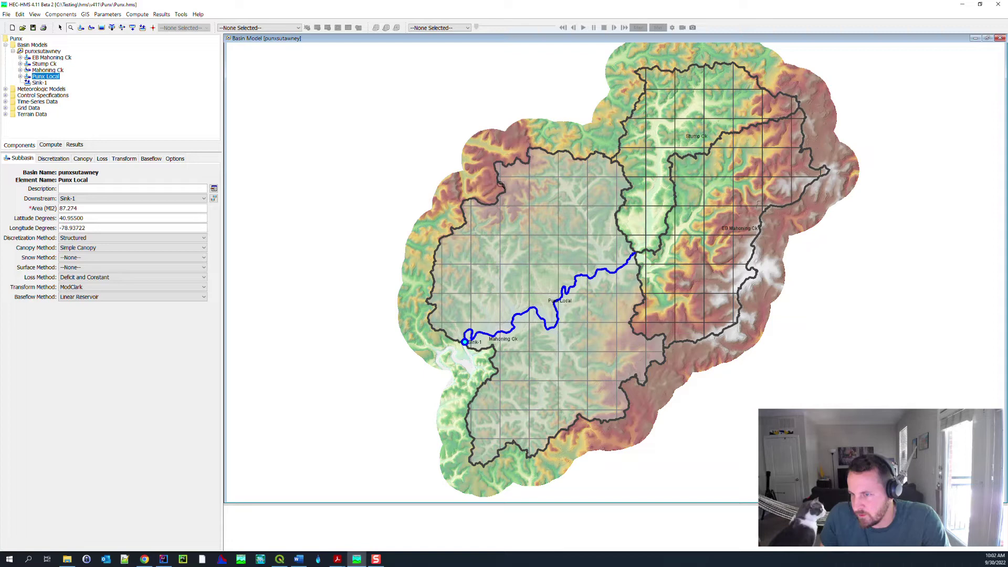
pyautogui.moveTo(512, 194); pyautogui.dragTo(511, 193)
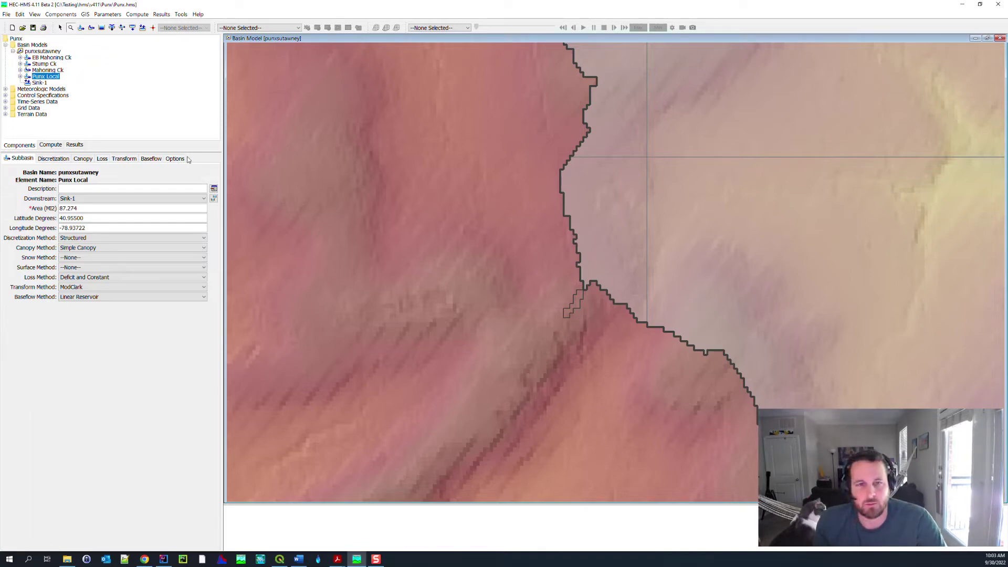
pyautogui.click(49, 52)
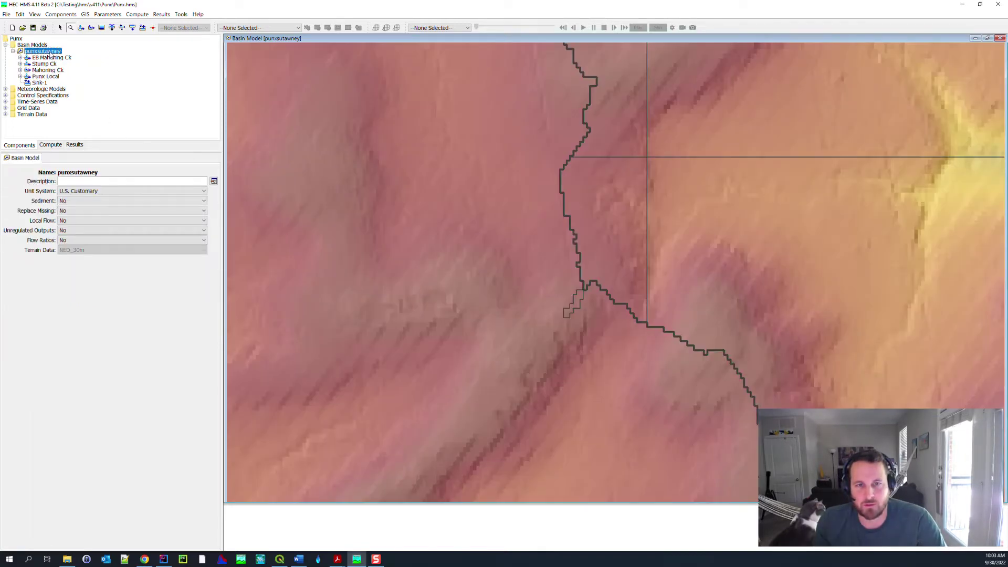
# Step: Close HEC-HMS and select punxsutawney.sqlite in the Punx project folder
pyautogui.click(997, 6)
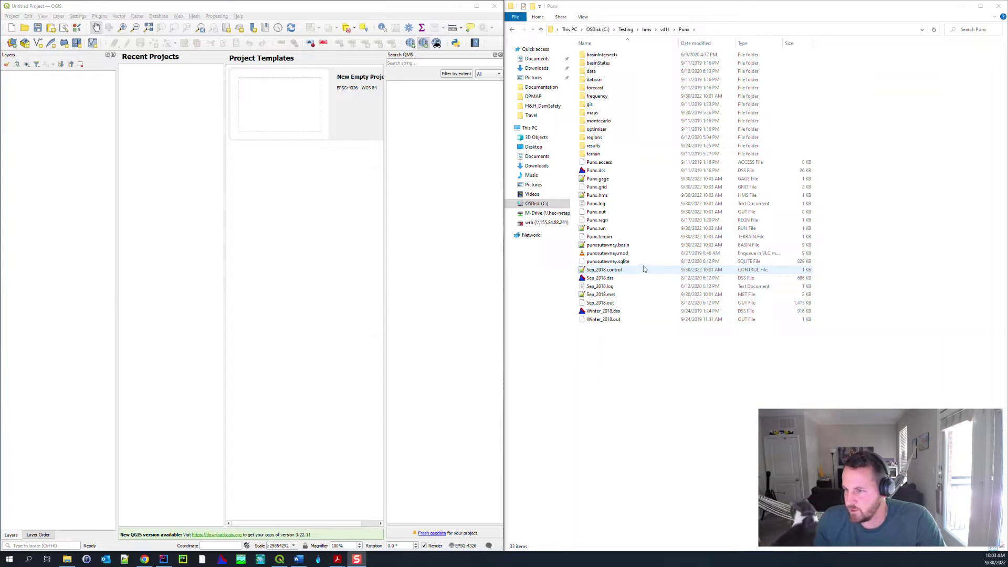
pyautogui.click(641, 263)
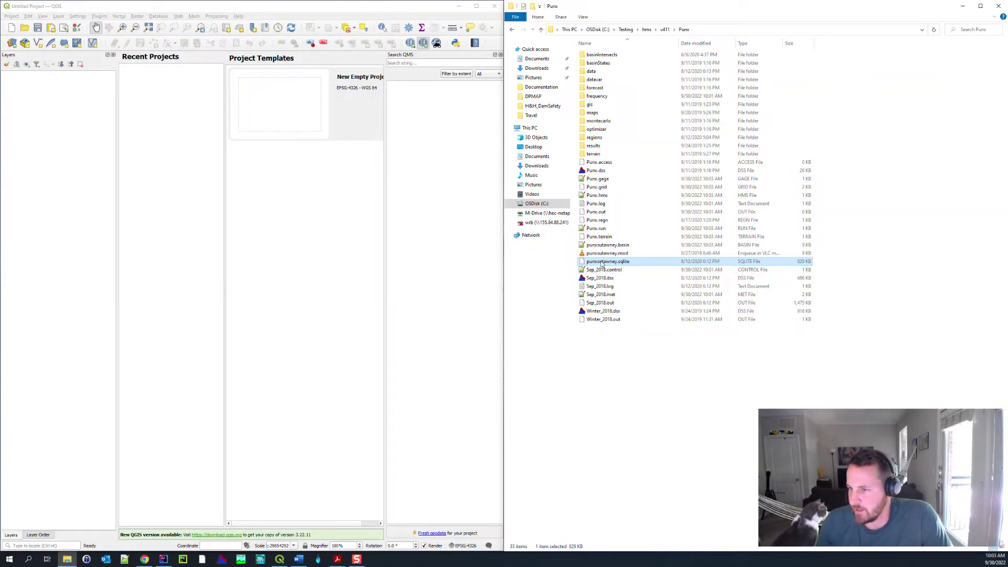
# Step: Add subbasin2d and discretization layers from punxsutawney.sqlite with the default transformation, then maximize QGIS
pyautogui.moveTo(602, 264); pyautogui.dragTo(75, 282)
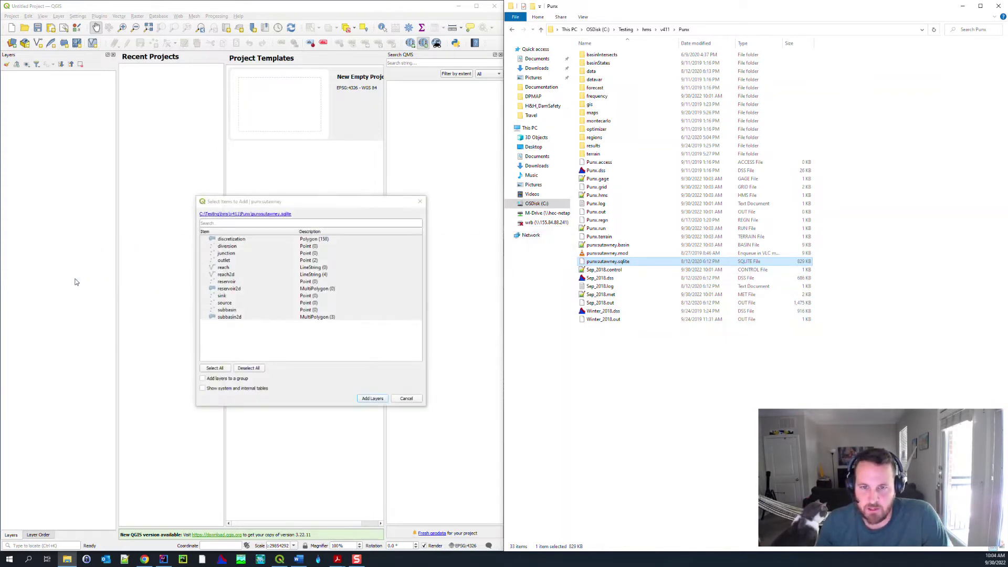
pyautogui.click(237, 320)
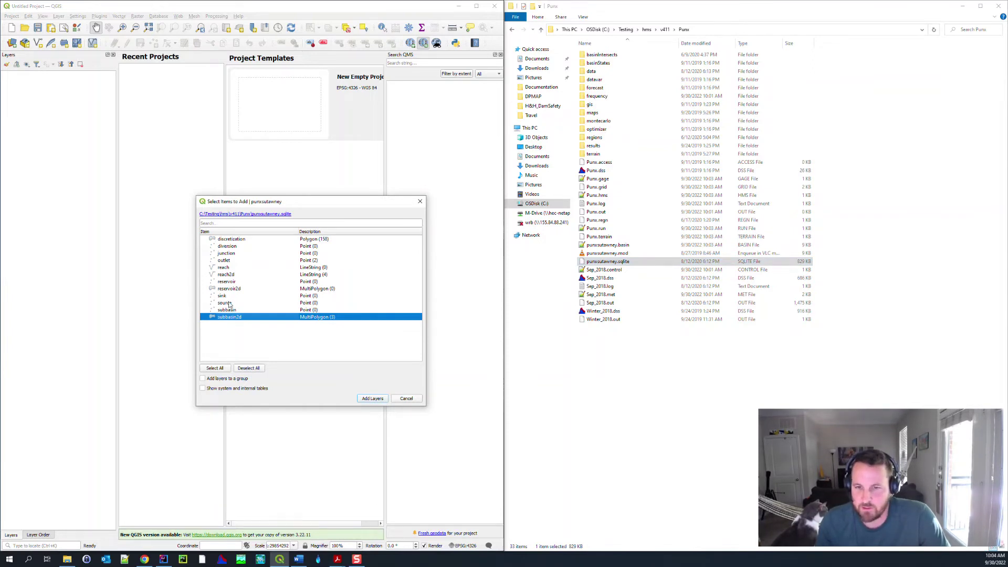
pyautogui.keyDown('ctrl'); pyautogui.click(237, 240); pyautogui.keyUp('ctrl')
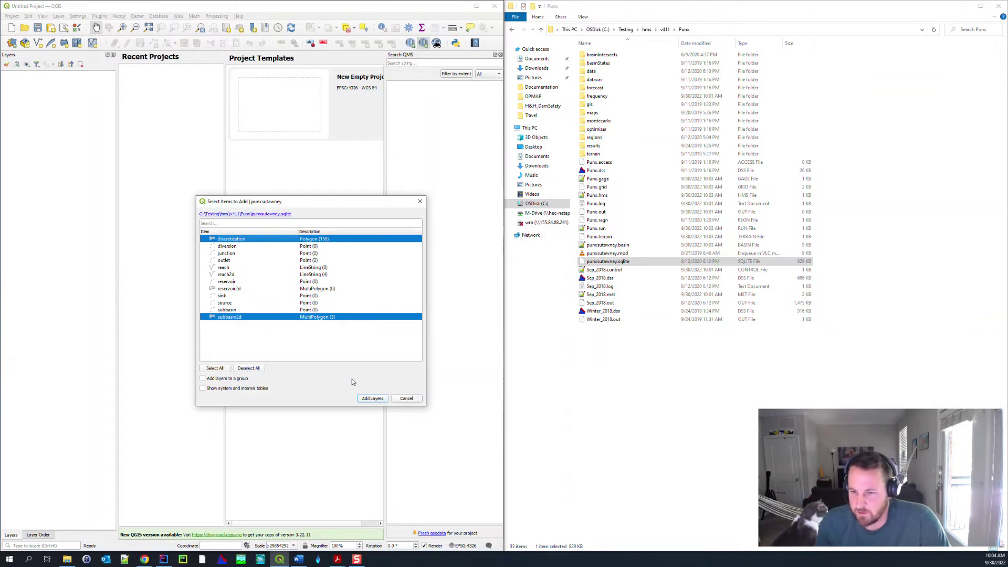
pyautogui.click(376, 399)
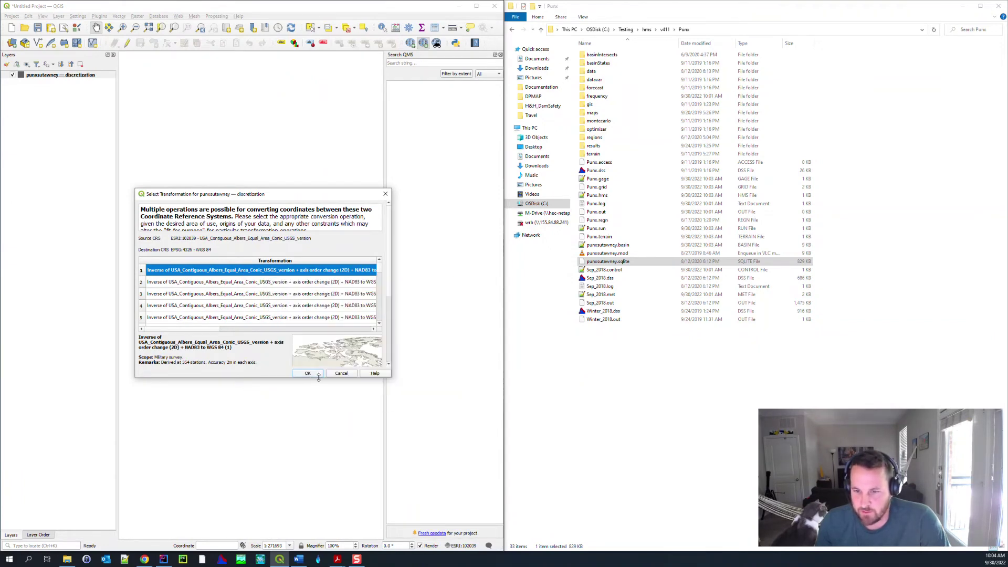
pyautogui.click(308, 374)
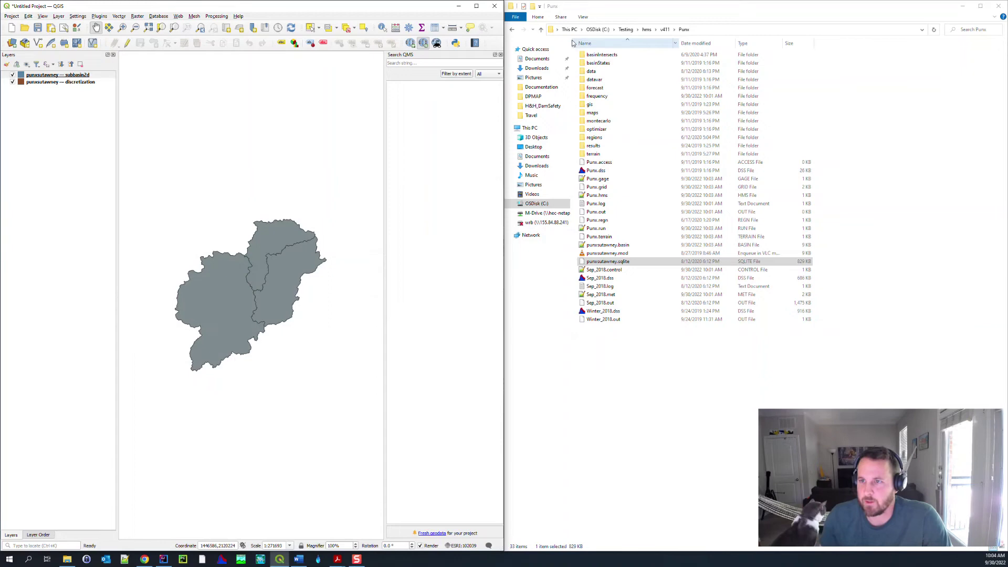
pyautogui.click(477, 6)
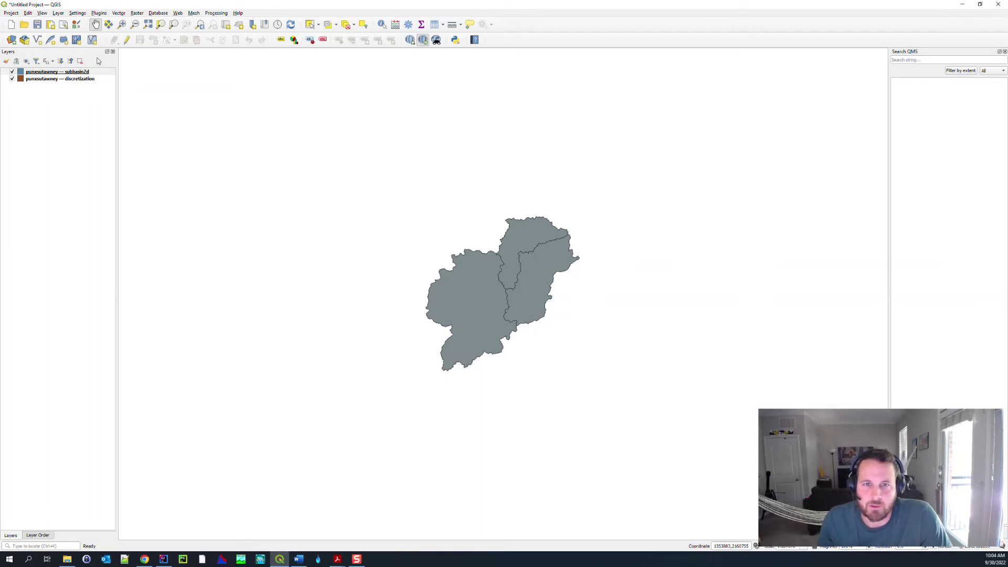
# Step: Zoom to the basin's northwest edge and start vertex editing on the subbasin2d layer
pyautogui.click(124, 29)
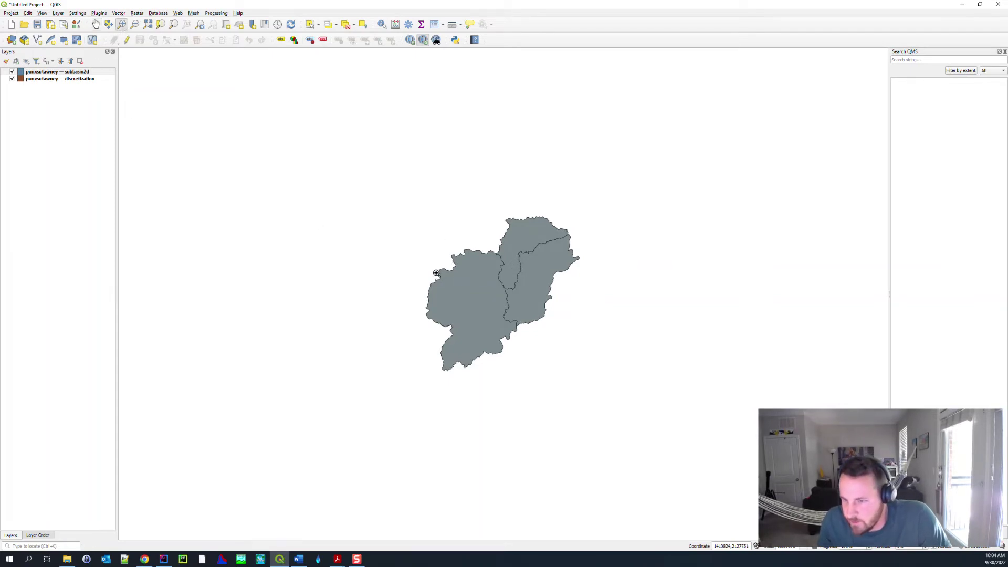
pyautogui.moveTo(449, 258); pyautogui.dragTo(502, 342)
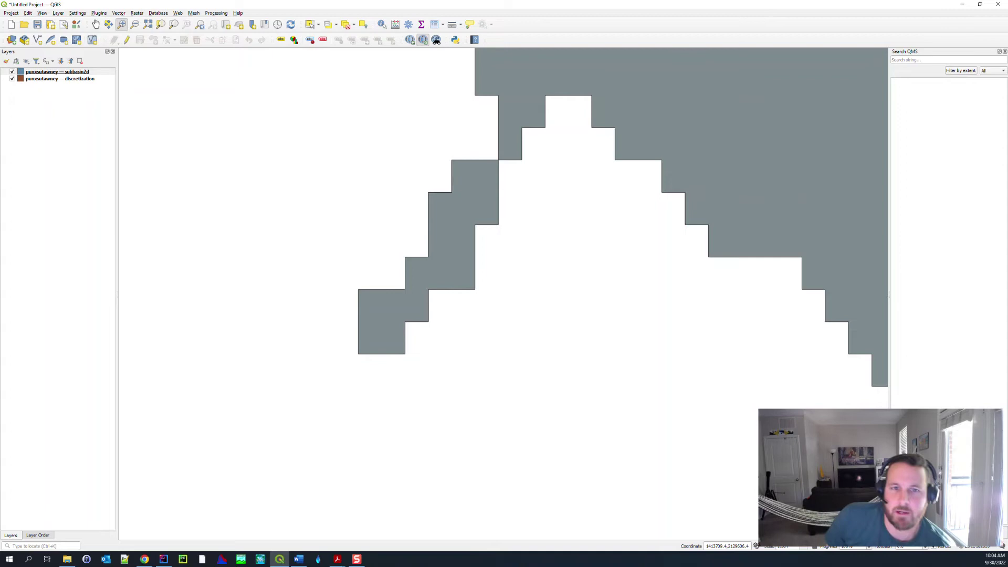
pyautogui.click(56, 73)
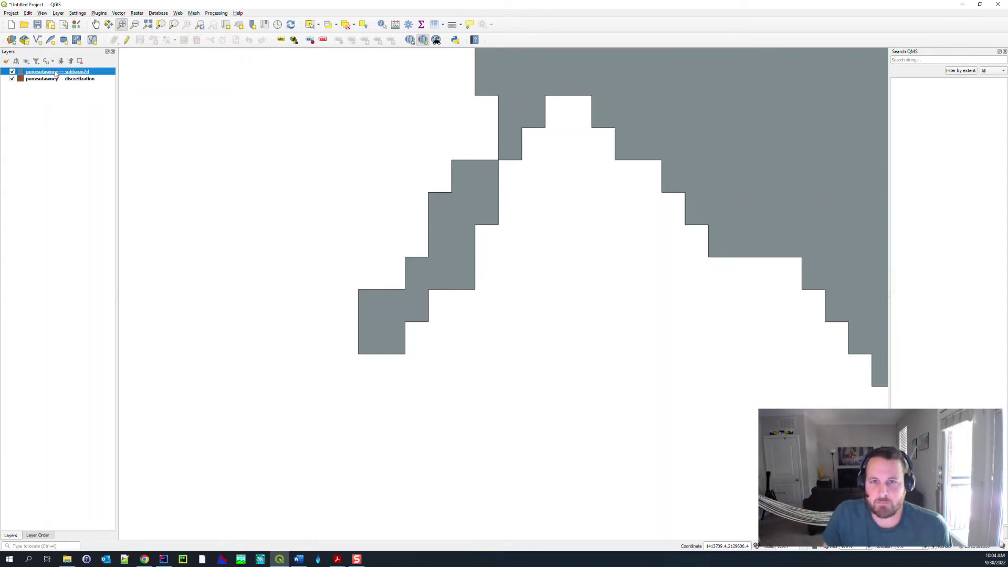
pyautogui.click(128, 41)
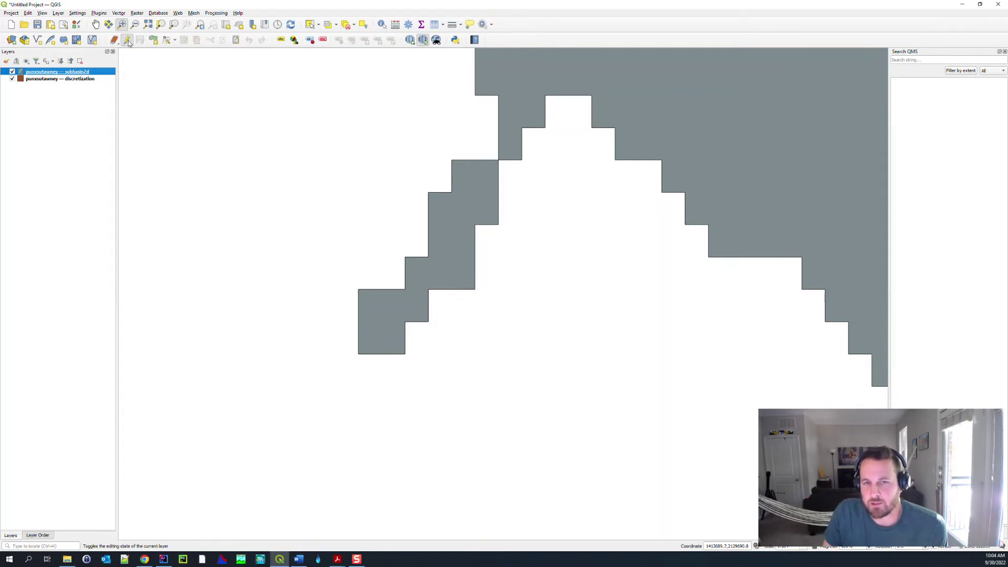
pyautogui.click(166, 42)
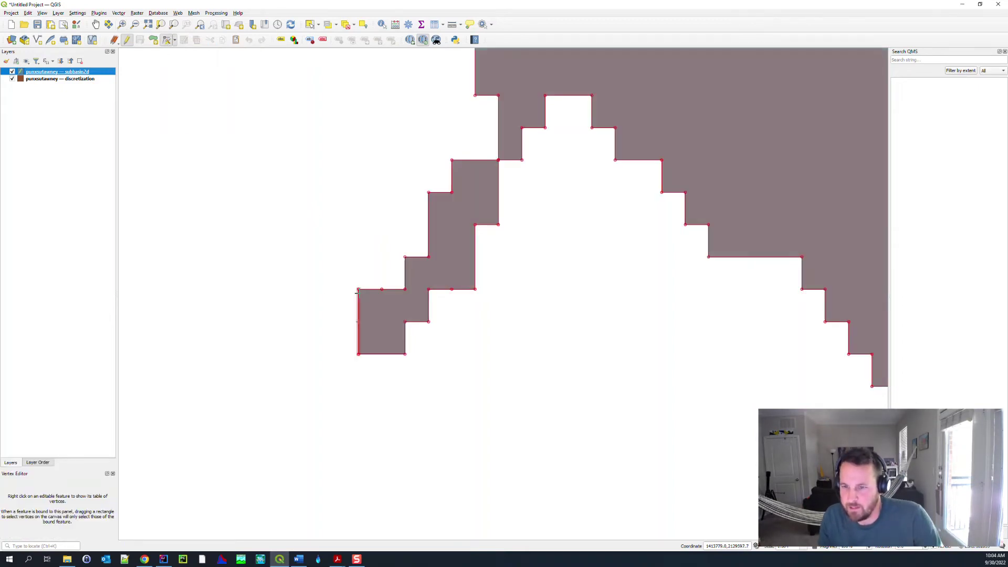
# Step: Move the top-left corner vertex outward, then delete the lower-left piece and diagonal-edge vertices
pyautogui.click(358, 290)
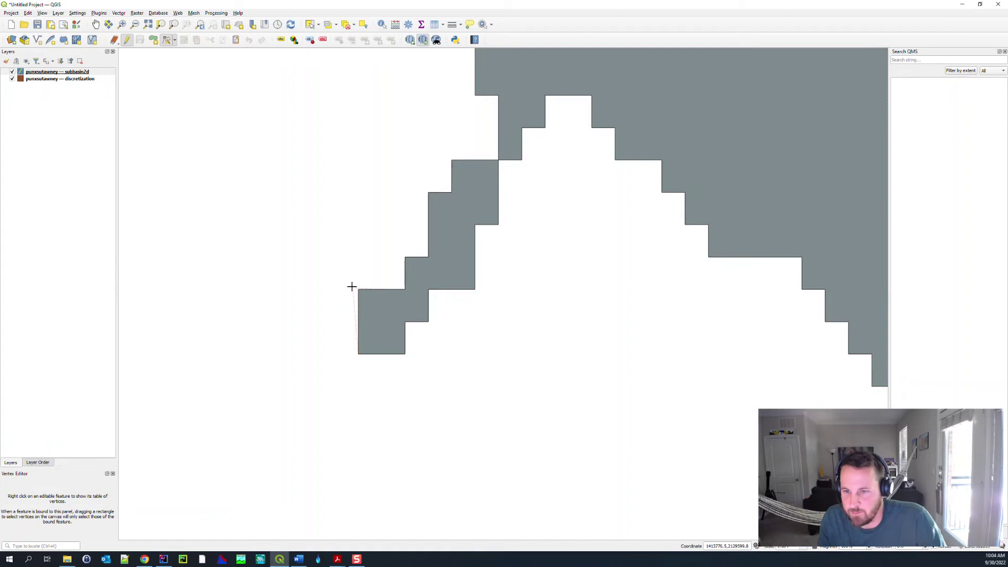
pyautogui.click(329, 261)
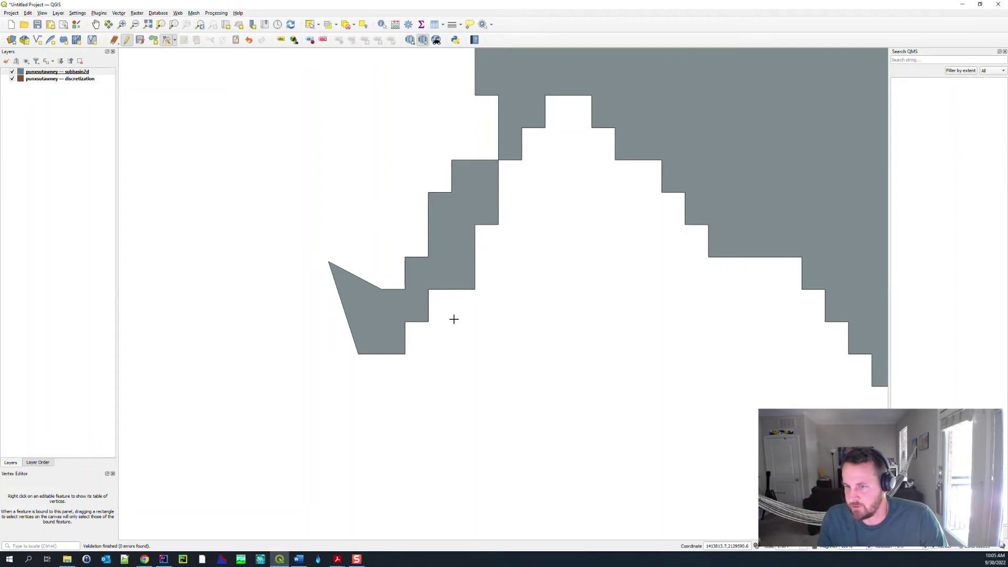
pyautogui.moveTo(294, 208); pyautogui.dragTo(487, 374)
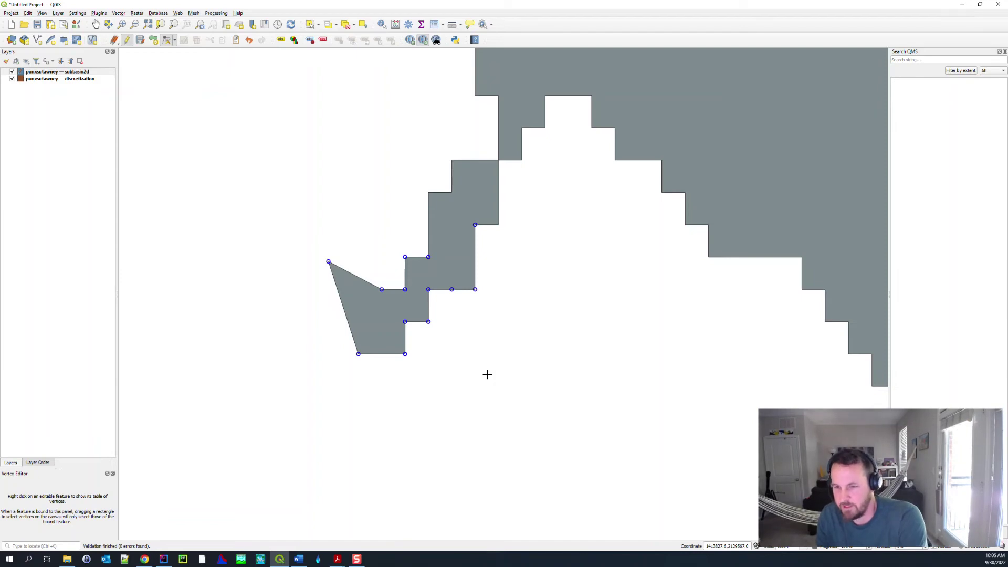
pyautogui.press('Delete')
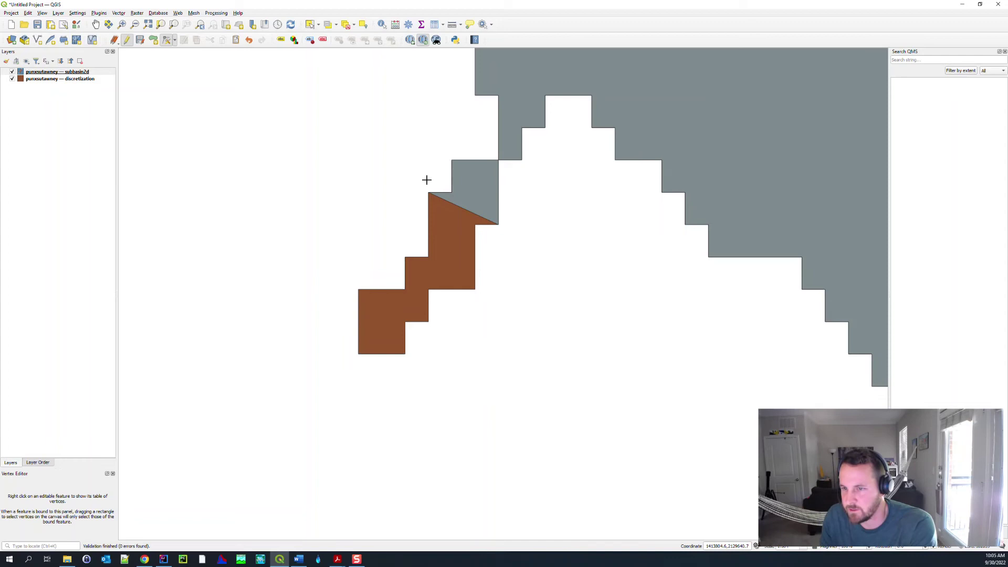
pyautogui.moveTo(425, 180); pyautogui.dragTo(512, 245)
pyautogui.press('Delete')
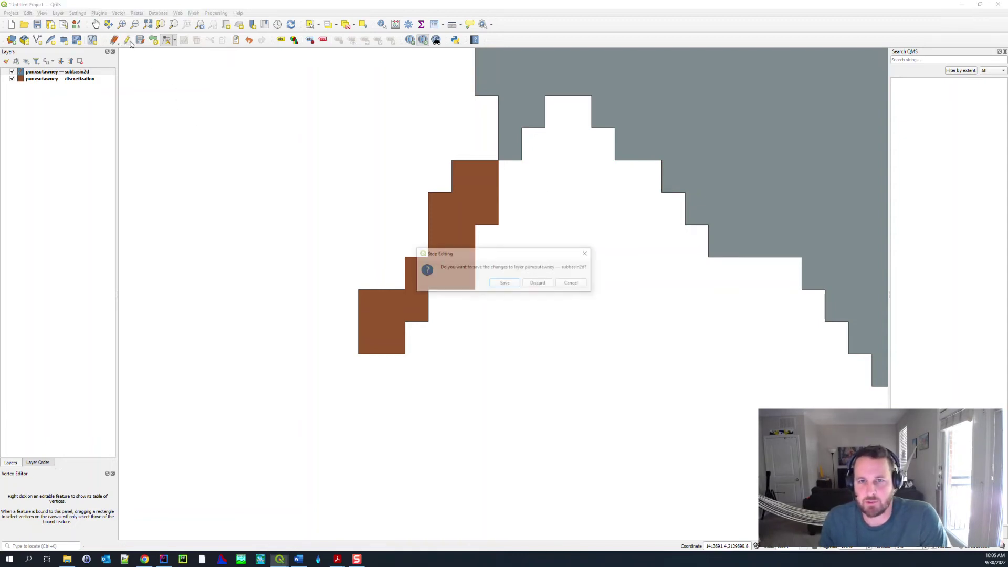
# Step: Save the subbasin2d edits, hide that layer, and start vertex editing on discretization
pyautogui.click(506, 284)
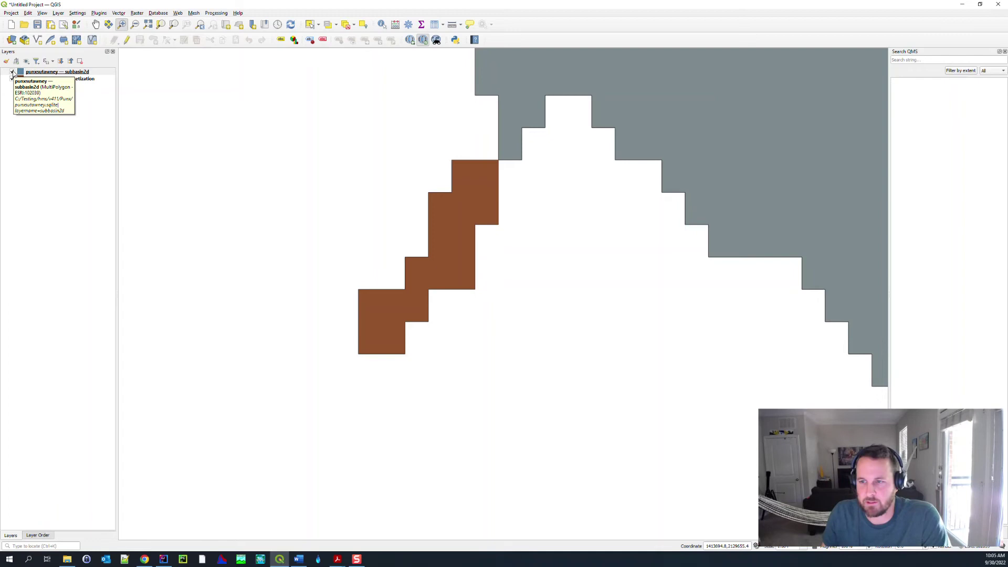
pyautogui.click(12, 73)
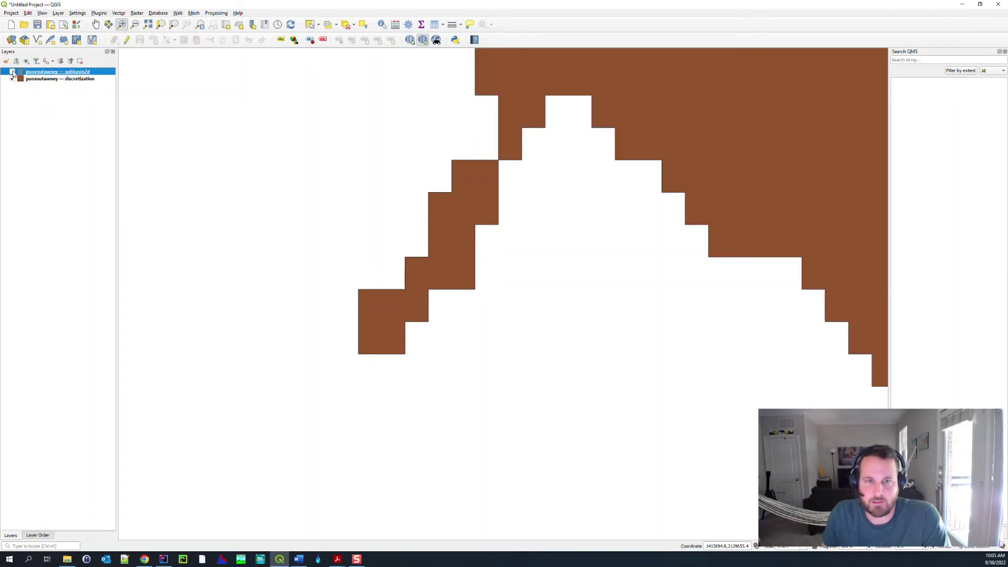
pyautogui.click(48, 81)
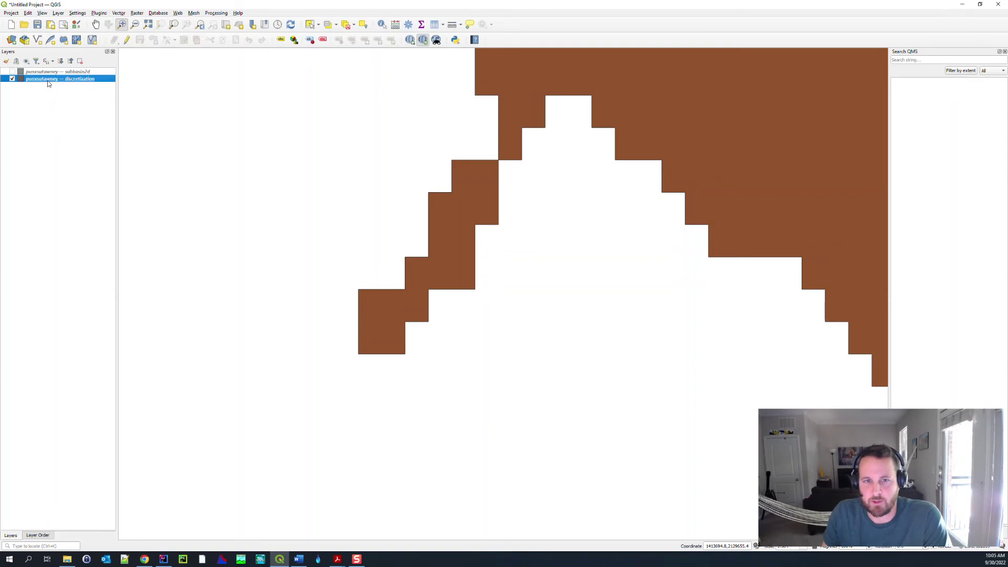
pyautogui.click(127, 41)
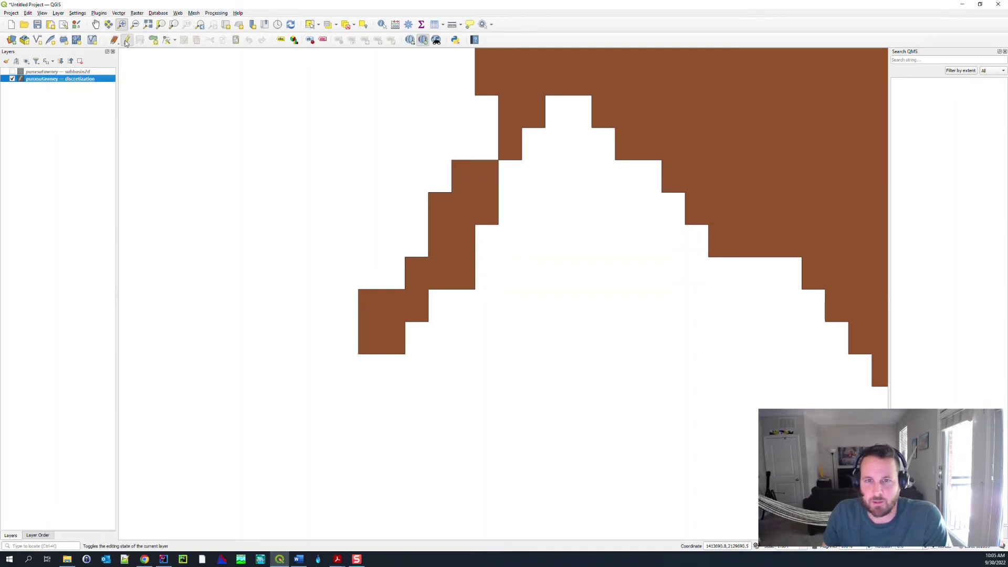
pyautogui.click(167, 40)
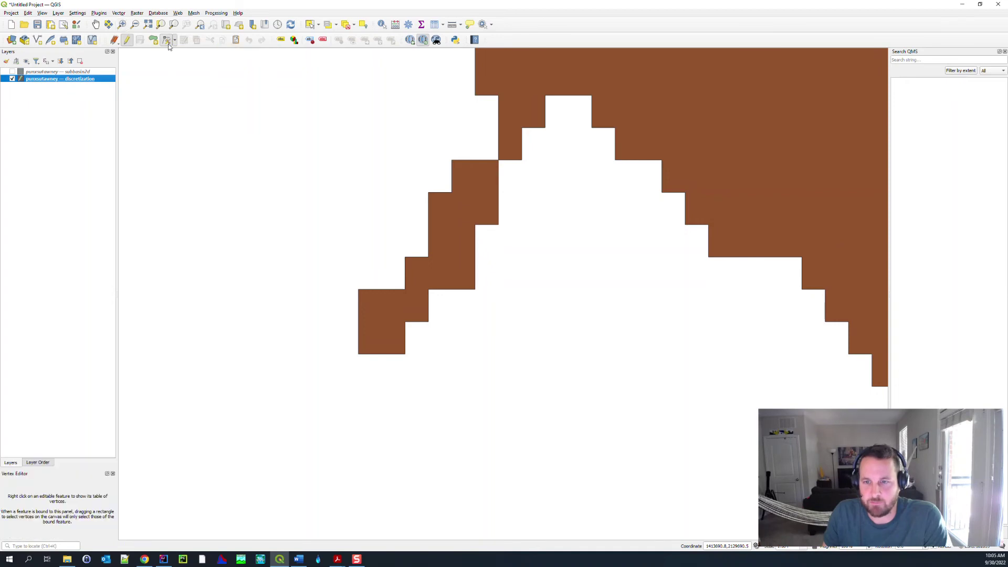
# Step: Delete the discretization polygon's lower-step and diagonal-notch vertices, then stop editing and save
pyautogui.moveTo(340, 230); pyautogui.dragTo(524, 379)
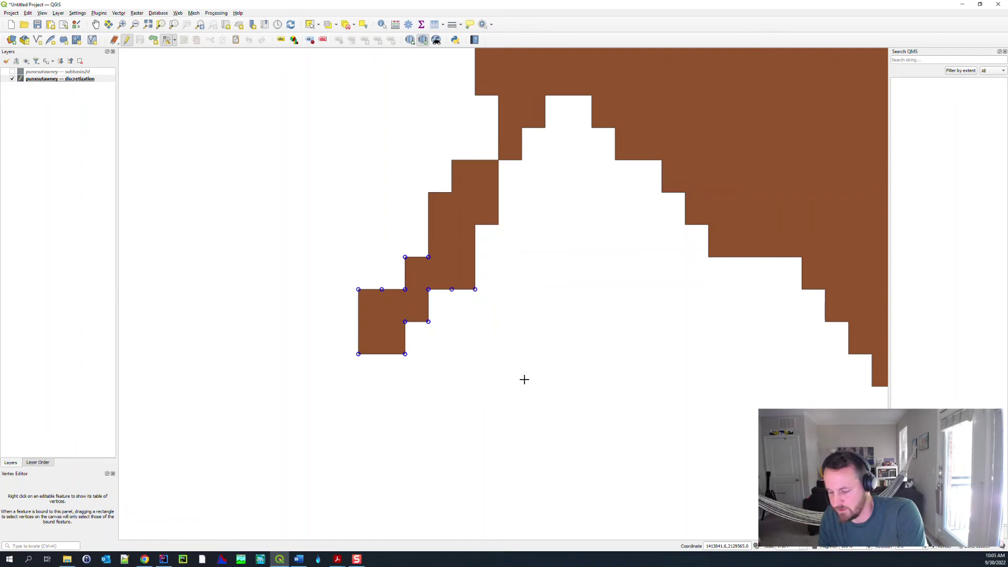
pyautogui.press('Delete')
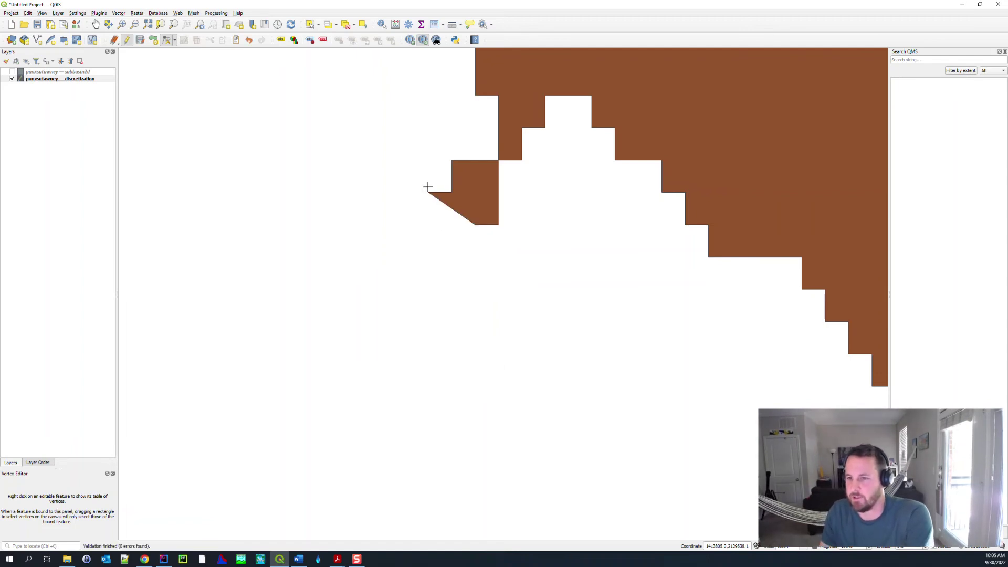
pyautogui.moveTo(428, 186); pyautogui.dragTo(535, 243)
pyautogui.press('Delete')
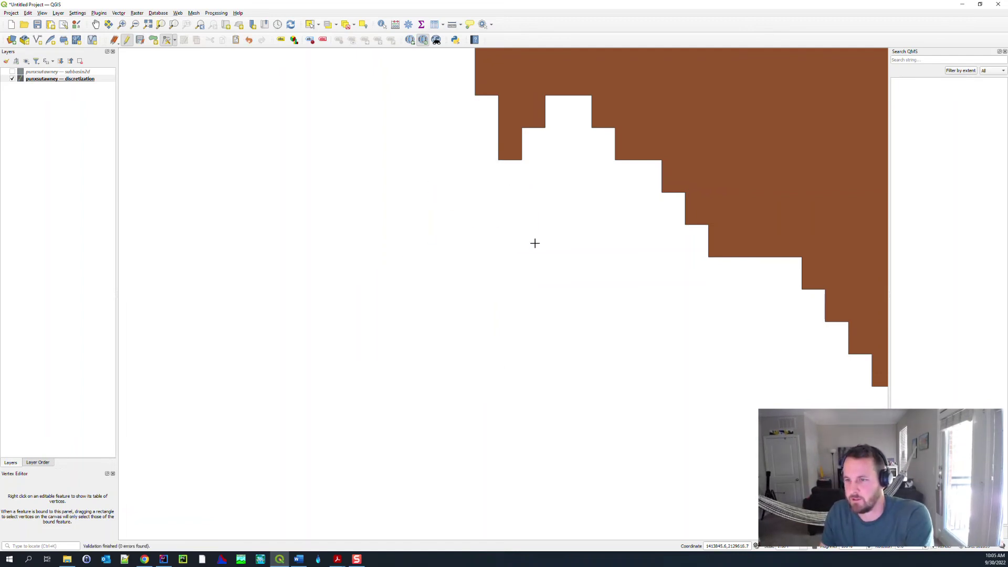
pyautogui.click(127, 41)
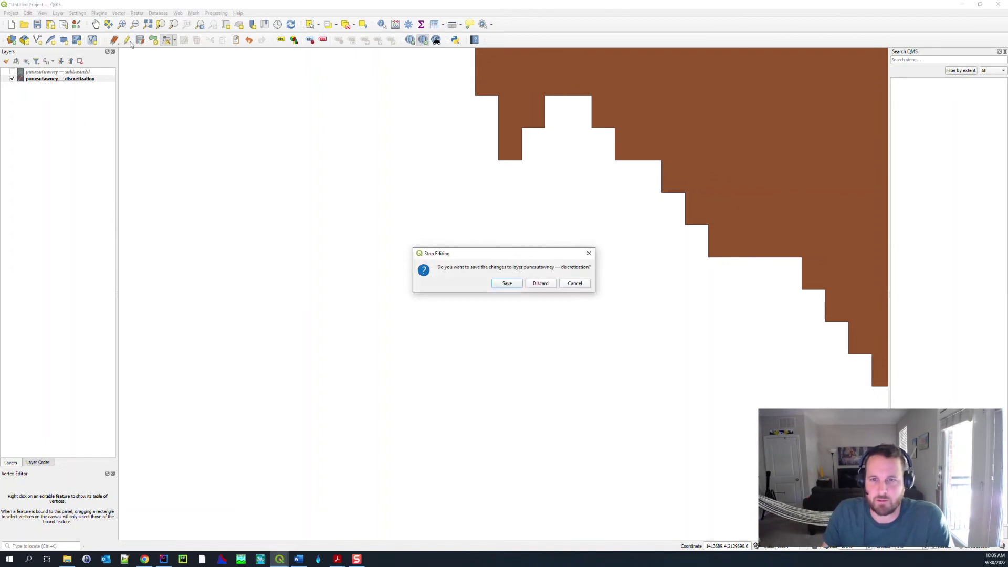
pyautogui.click(505, 283)
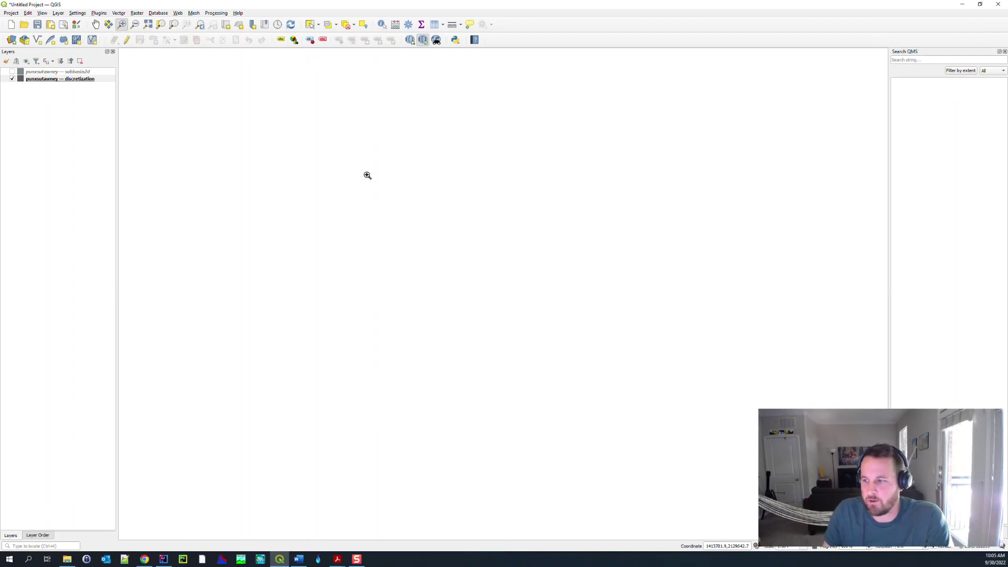
# Step: Quit QGIS without saving the project, then launch HEC-HMS from the taskbar
pyautogui.scroll(-1, 393, 189)
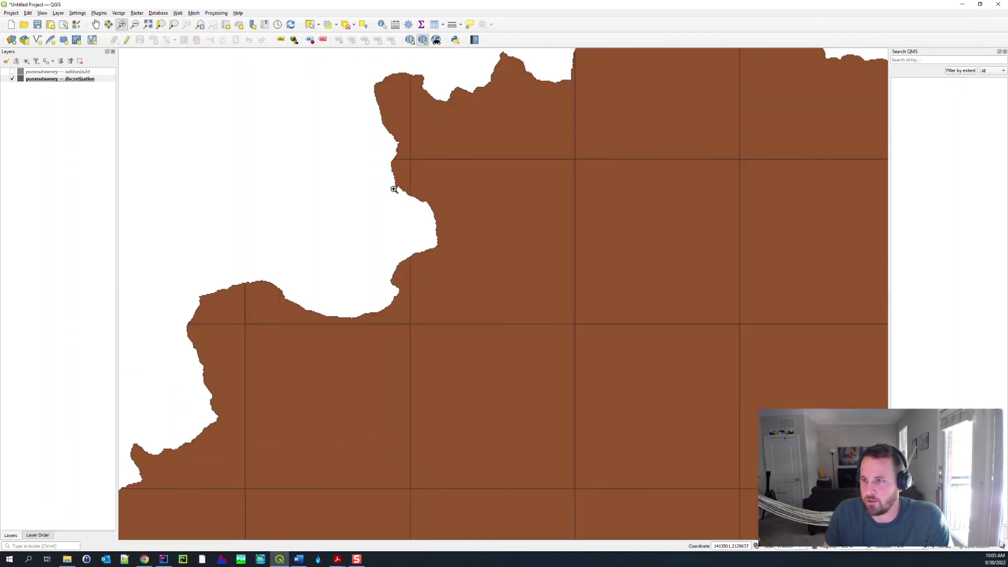
pyautogui.click(1001, 8)
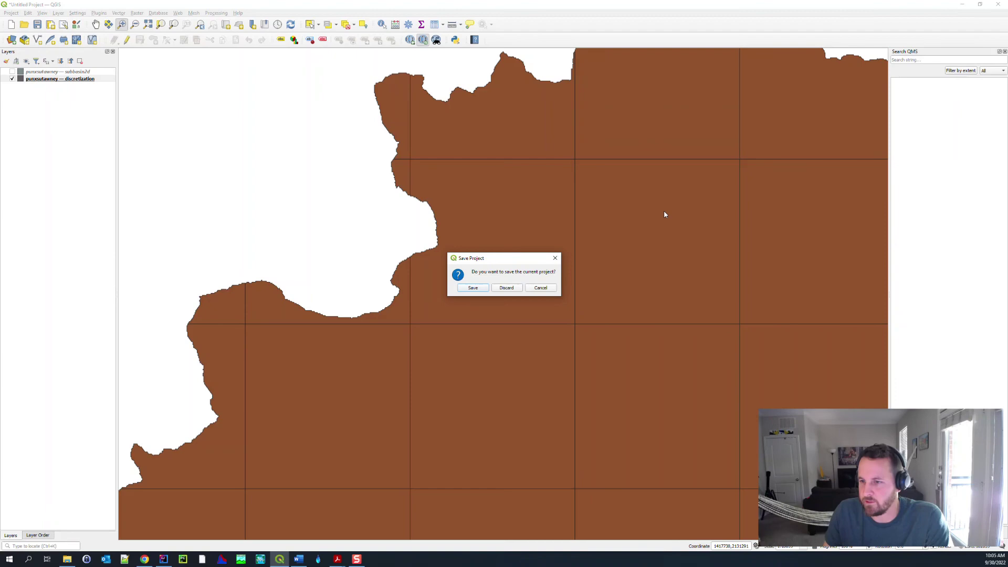
pyautogui.click(507, 290)
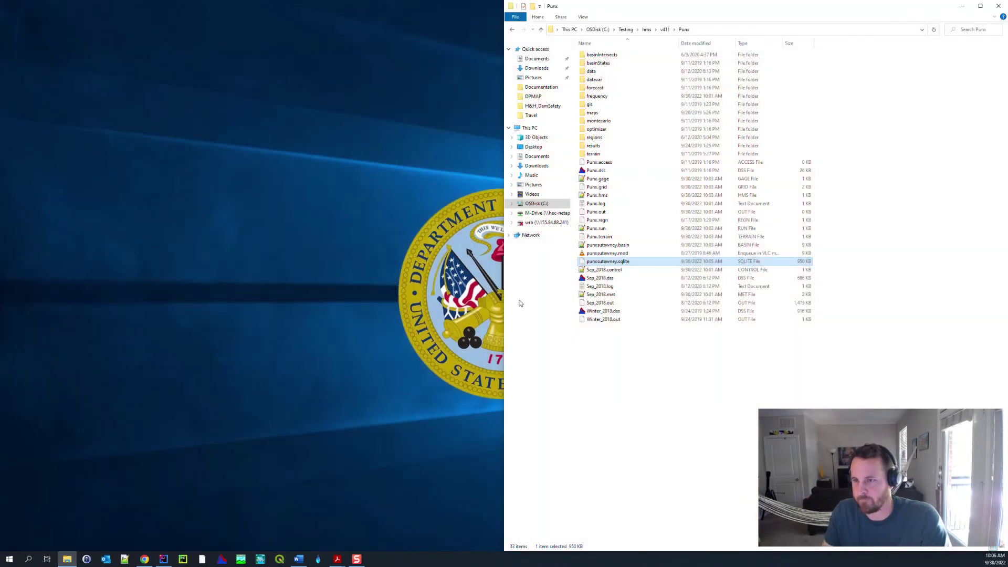
pyautogui.click(242, 561)
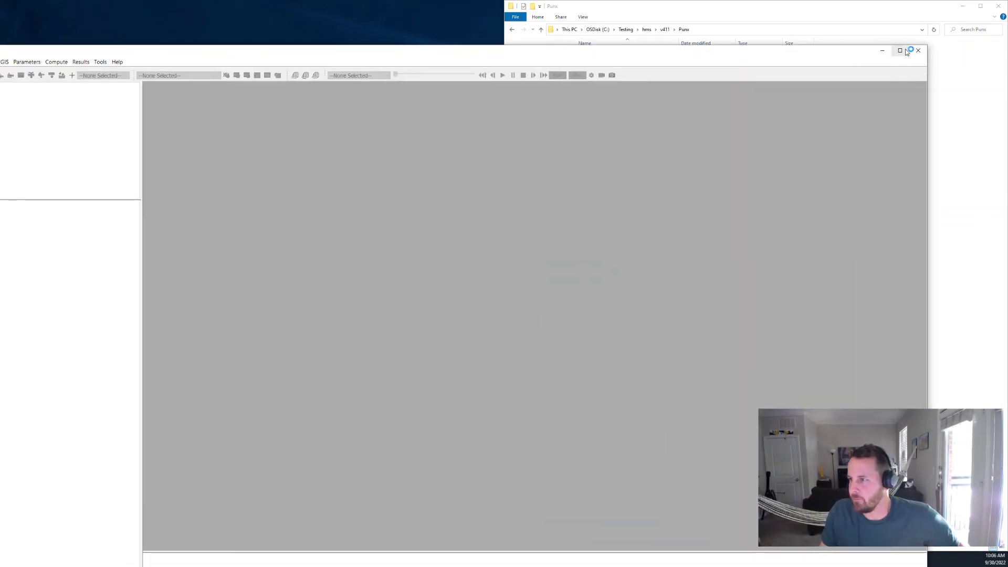
# Step: Maximize HEC-HMS, reopen the Punx project's punxsutawney basin map, and zoom onto the edited corner
pyautogui.click(902, 50)
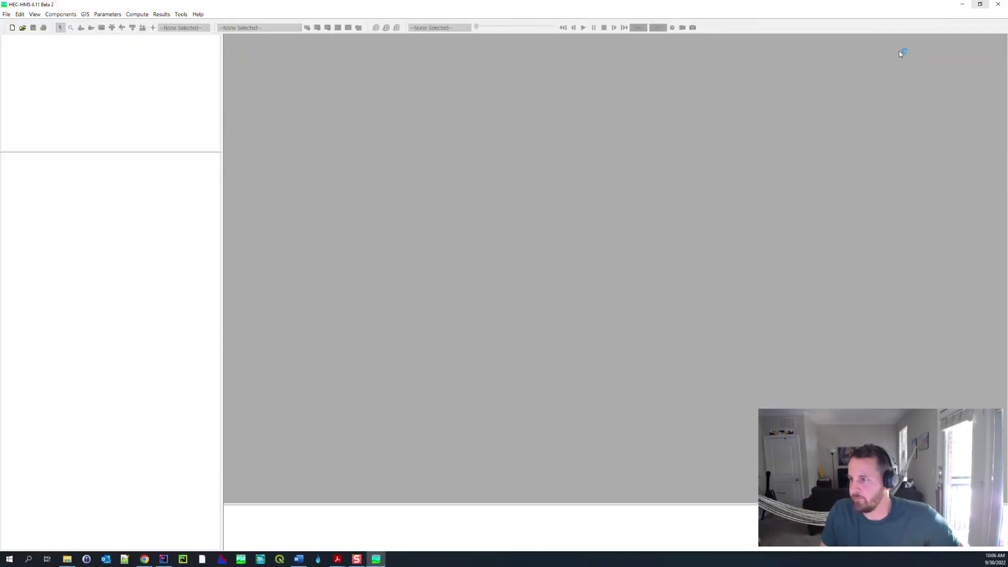
pyautogui.click(6, 14)
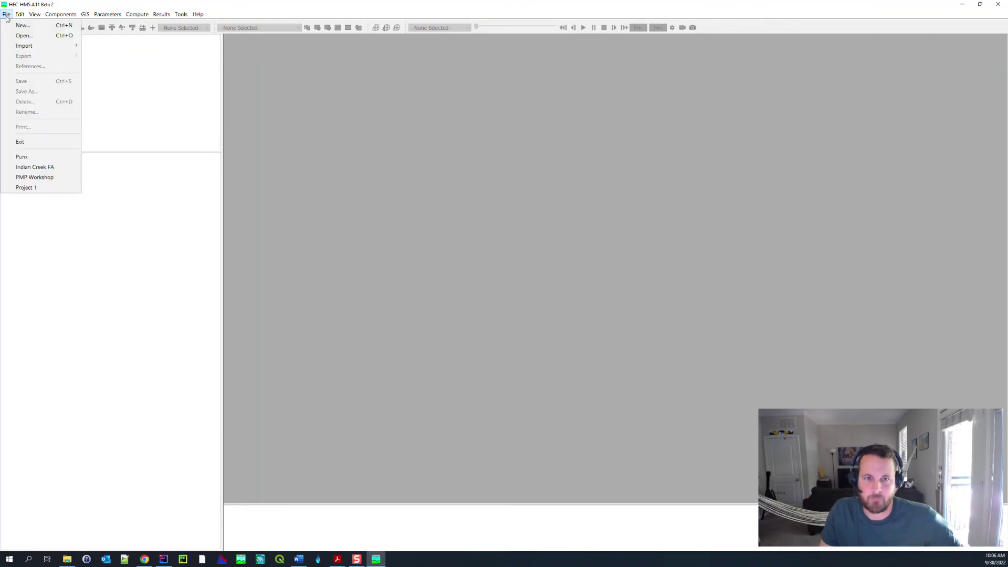
pyautogui.click(35, 160)
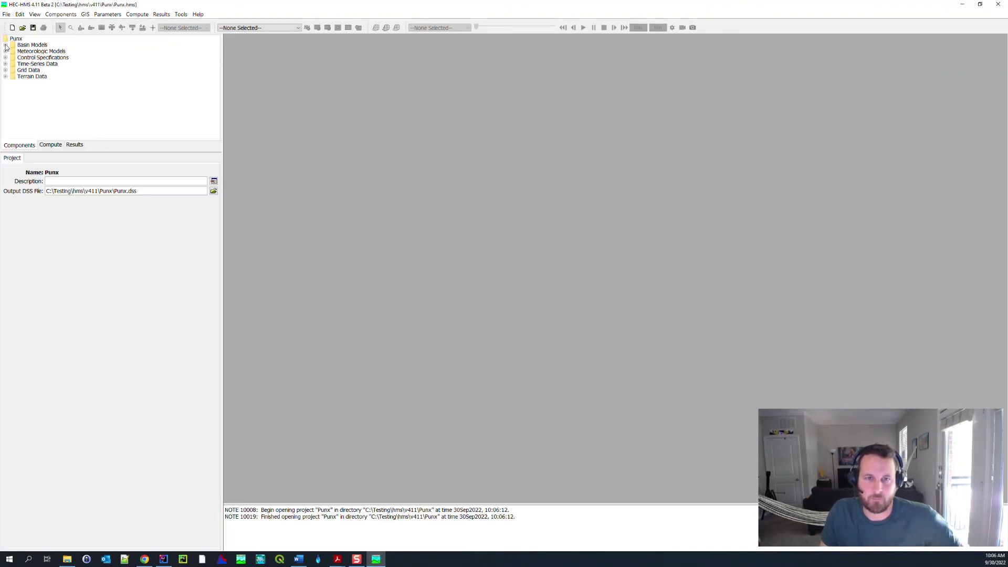
pyautogui.doubleClick(34, 52)
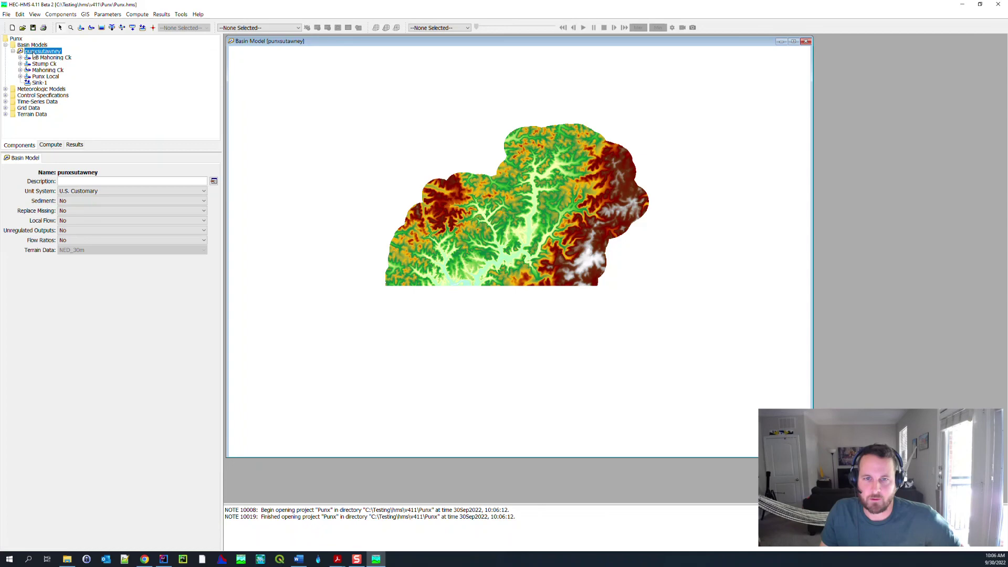
pyautogui.click(71, 27)
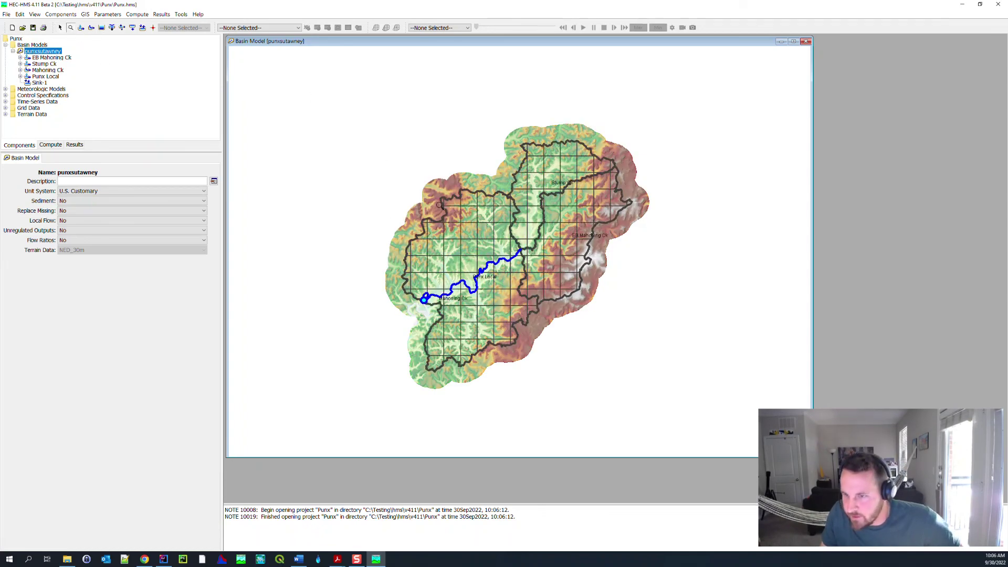
pyautogui.moveTo(438, 205); pyautogui.dragTo(458, 220)
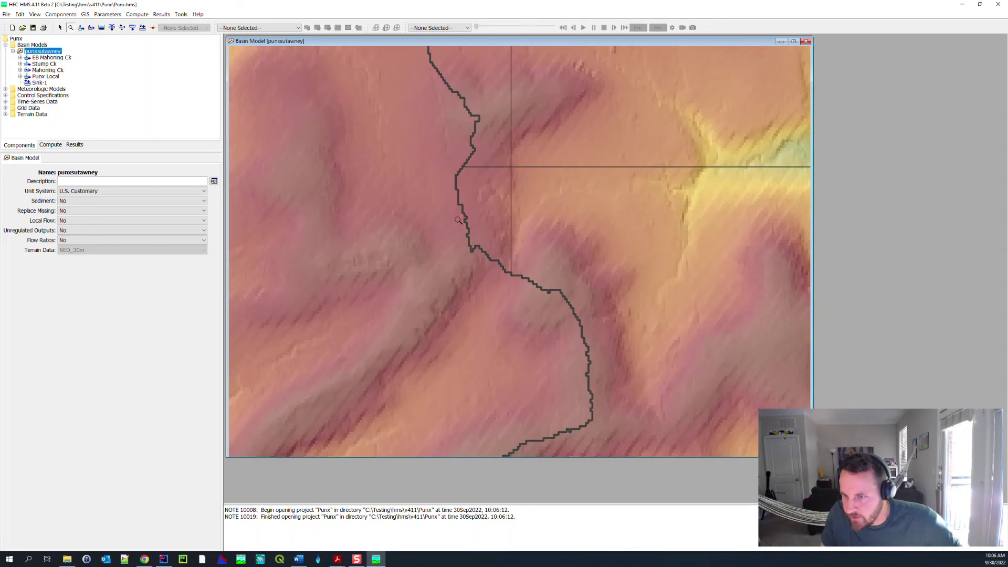